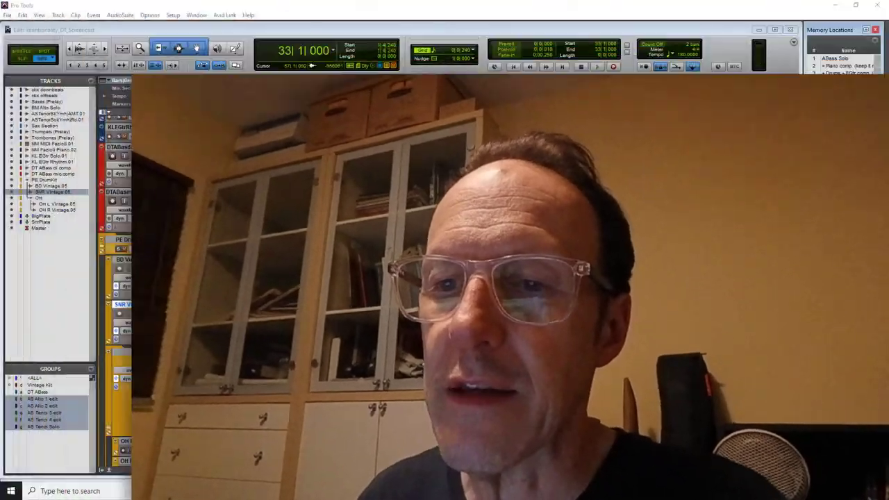
Step: Select the DTABasdi.comp bass DI track after first clicking the DTABasmic.cmp mic track
{"action": "left_click", "coordinate": [137, 193]}
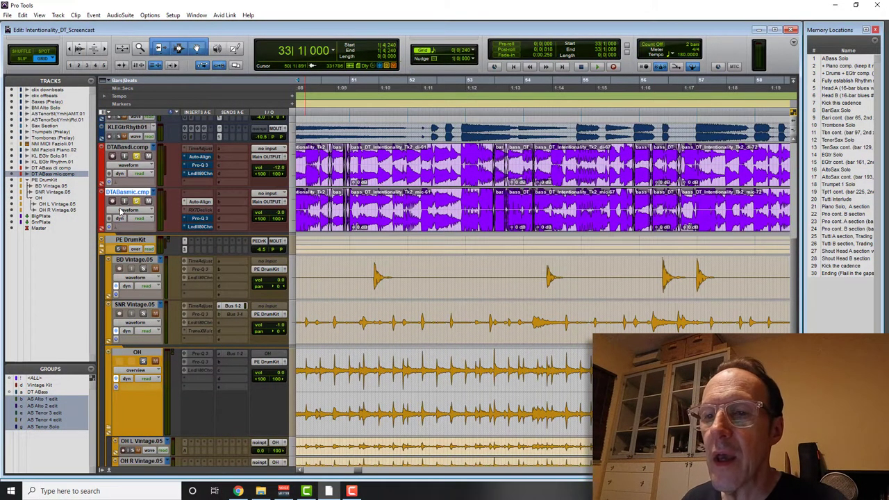
{"action": "left_click", "coordinate": [137, 148]}
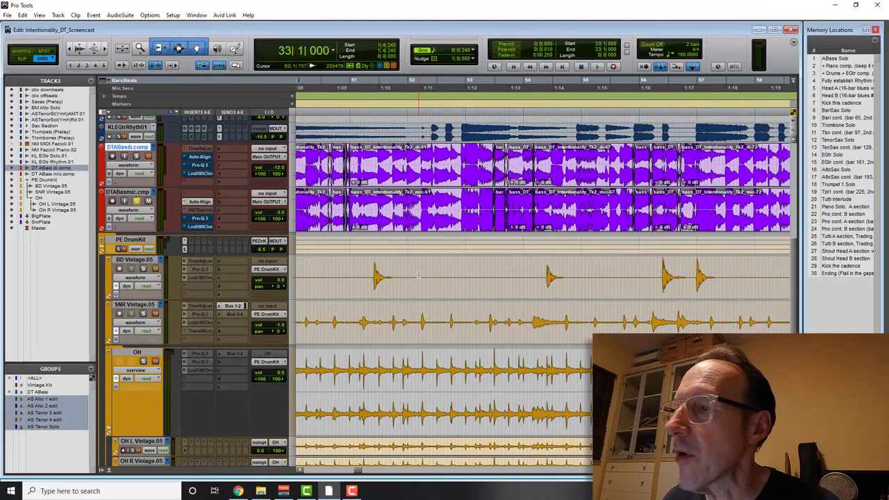
Step: Jump to the Head A marker and play the bass with the band
{"action": "left_click", "coordinate": [841, 88]}
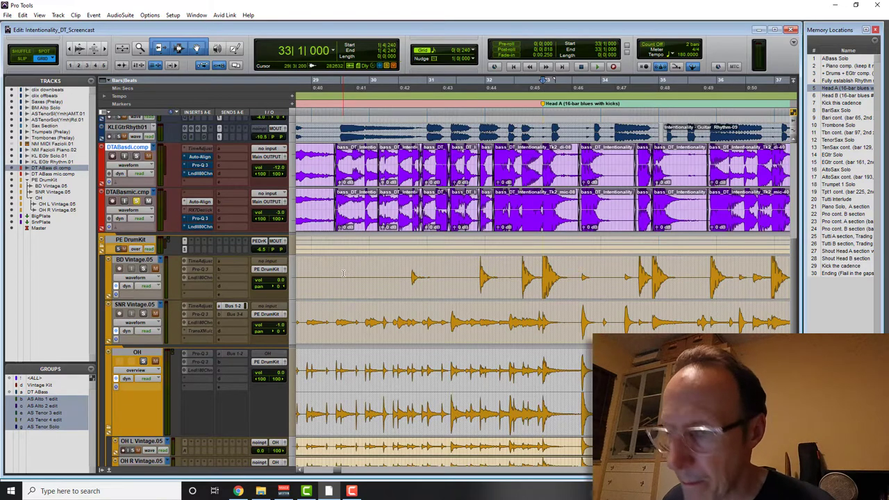
{"action": "key", "text": "space"}
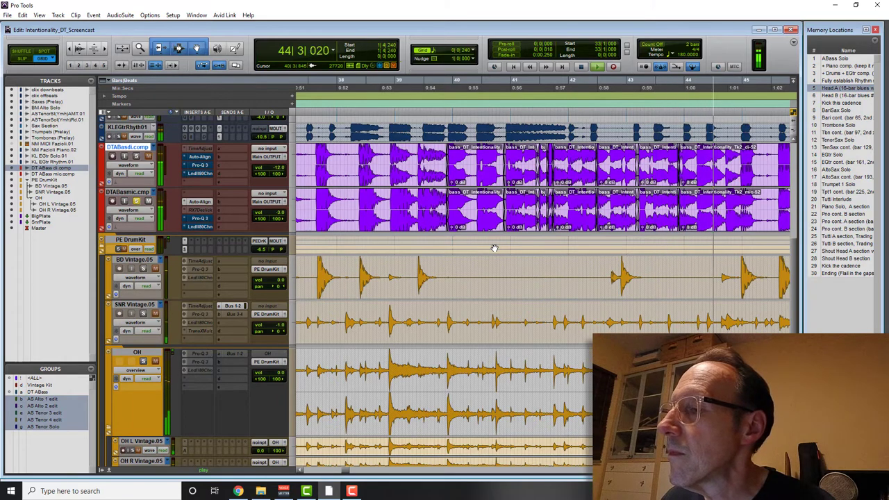
Step: Stop playback, solo DTABasdi.comp, and play it from bar 33 before stopping again
{"action": "key", "text": "space"}
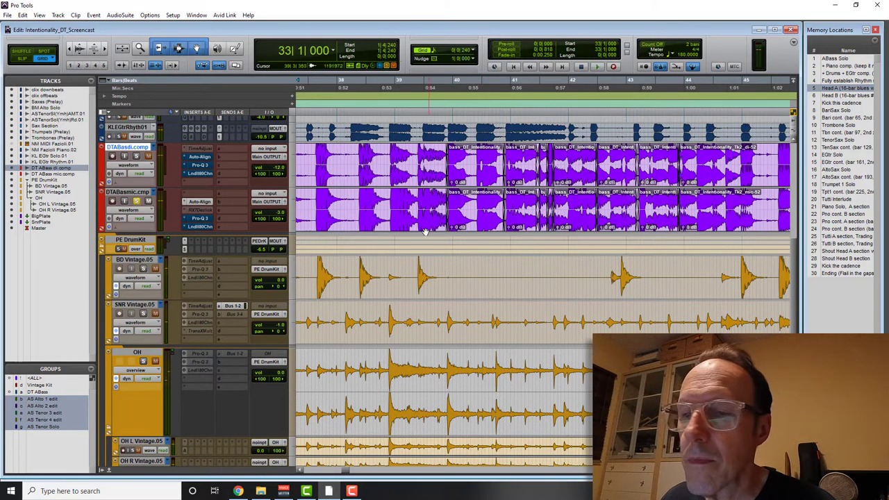
{"action": "left_click", "coordinate": [138, 157]}
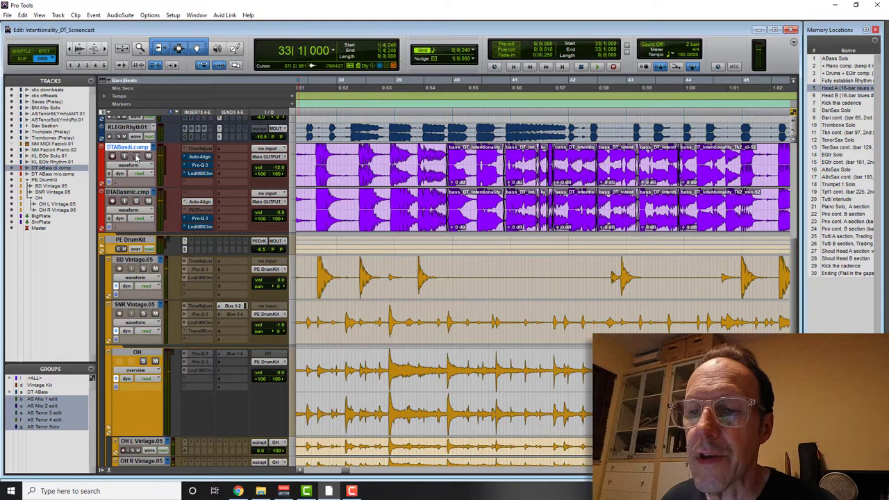
{"action": "key", "text": "space"}
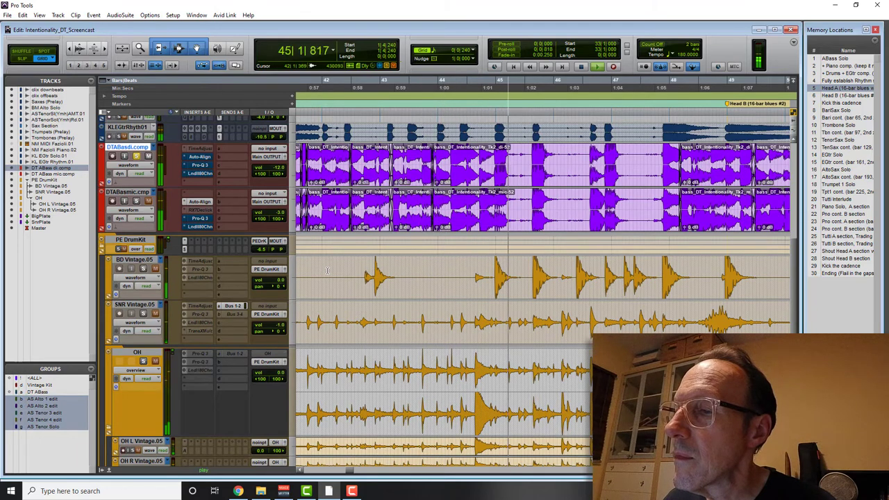
{"action": "key", "text": "space"}
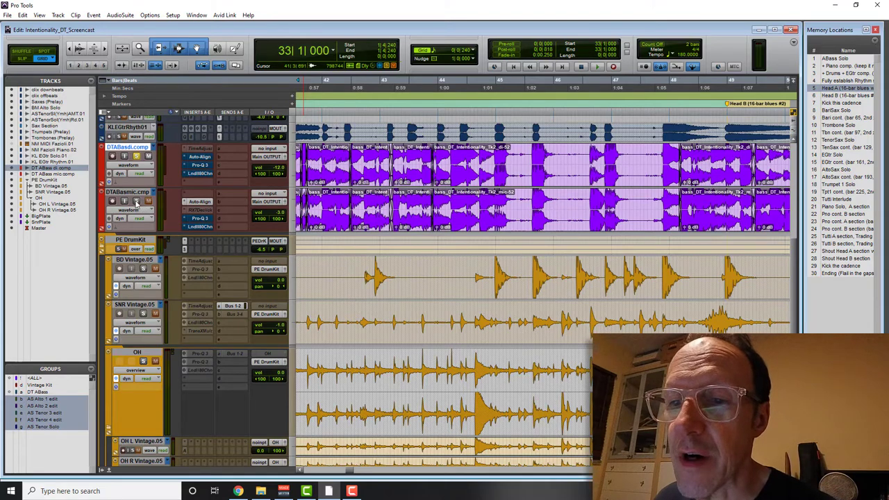
Step: Un-bypass Auto Align on the DI track, with its 367-sample delay, and audition the aligned bass
{"action": "left_click", "coordinate": [204, 203]}
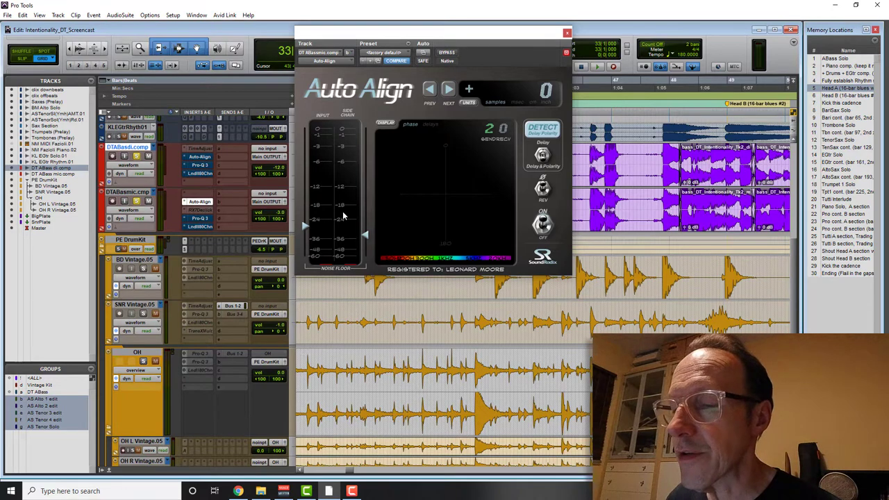
{"action": "left_click", "coordinate": [201, 158]}
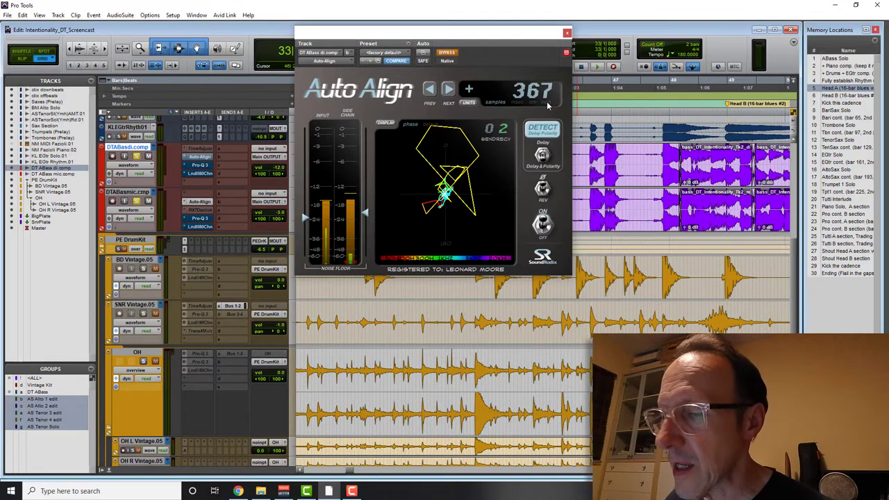
{"action": "key", "text": "space"}
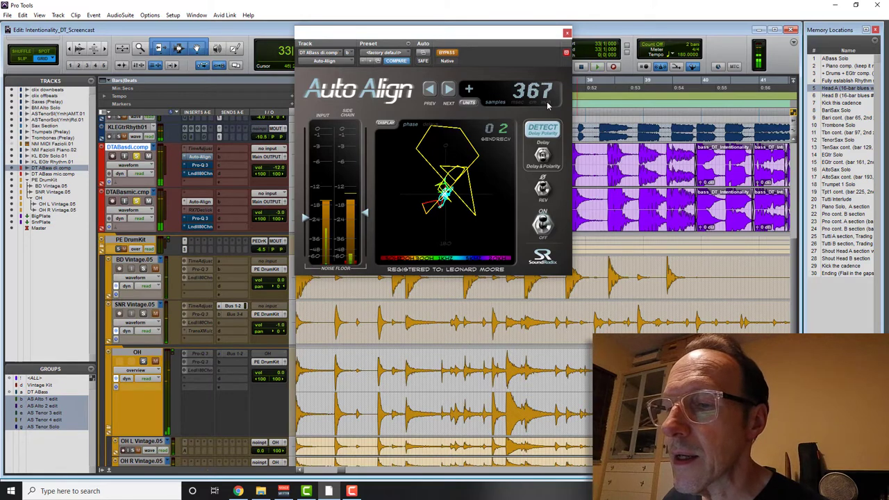
{"action": "left_click", "coordinate": [450, 54]}
{"action": "key", "text": "space"}
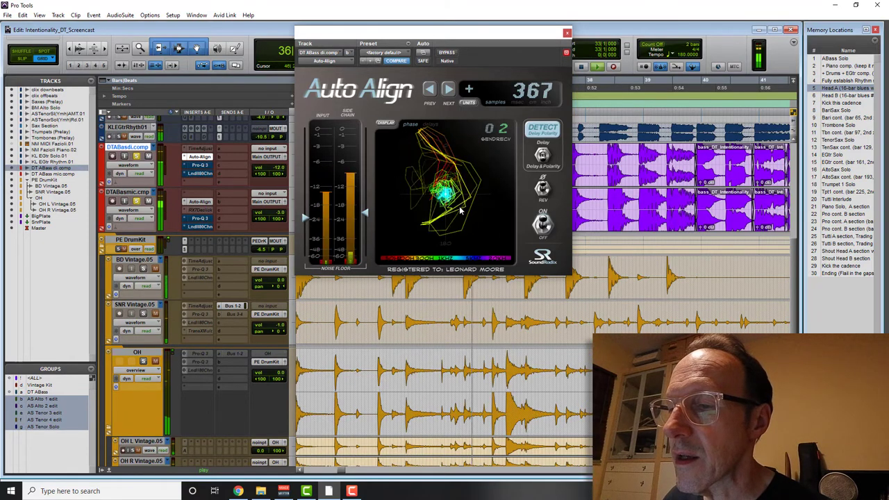
{"action": "key", "text": "space"}
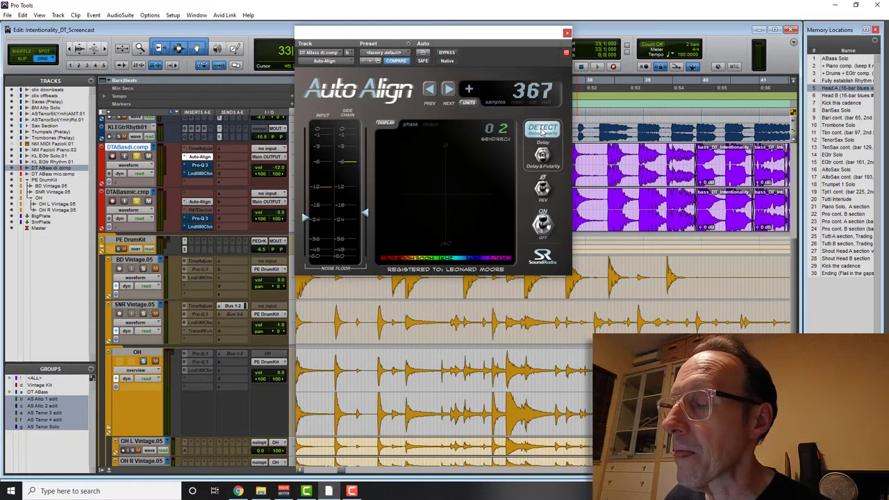
Step: Play the bass so Auto Align re-detects the DI delay as 361 samples
{"action": "key", "text": "space"}
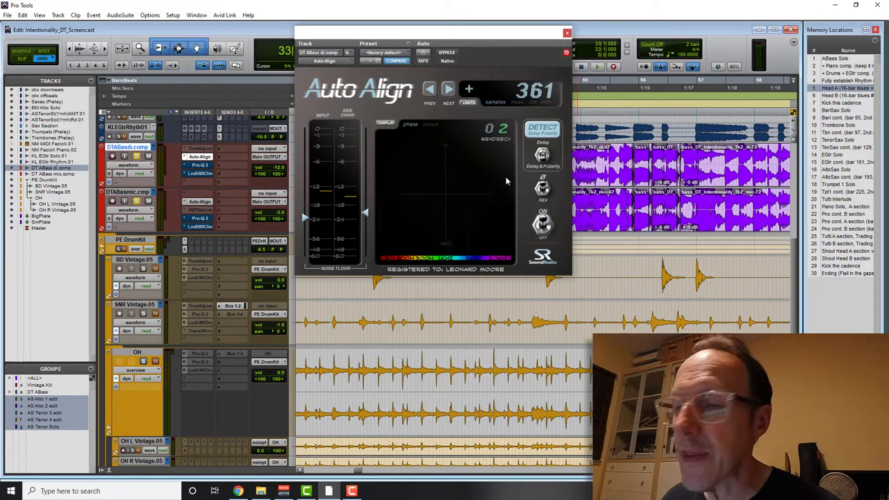
Step: Make the DI track's Time Adjuster active and set its delay to 361 samples
{"action": "right_click", "coordinate": [206, 152]}
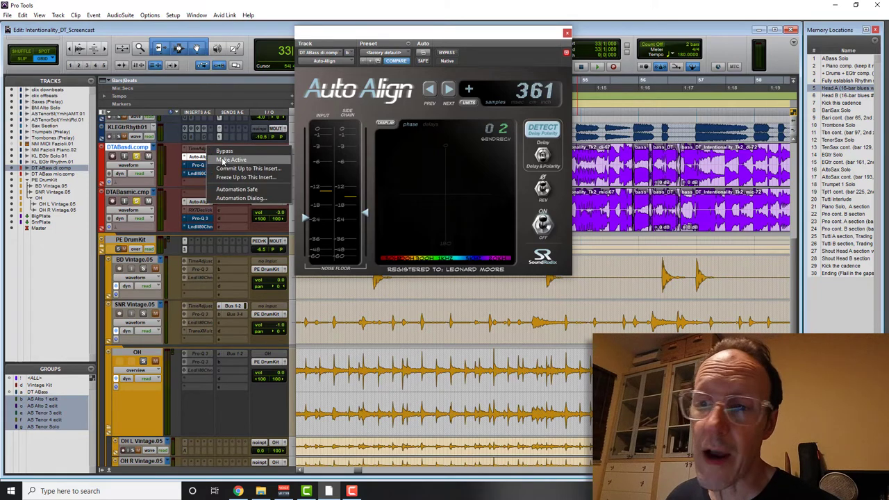
{"action": "left_click", "coordinate": [226, 160]}
{"action": "left_click", "coordinate": [201, 148]}
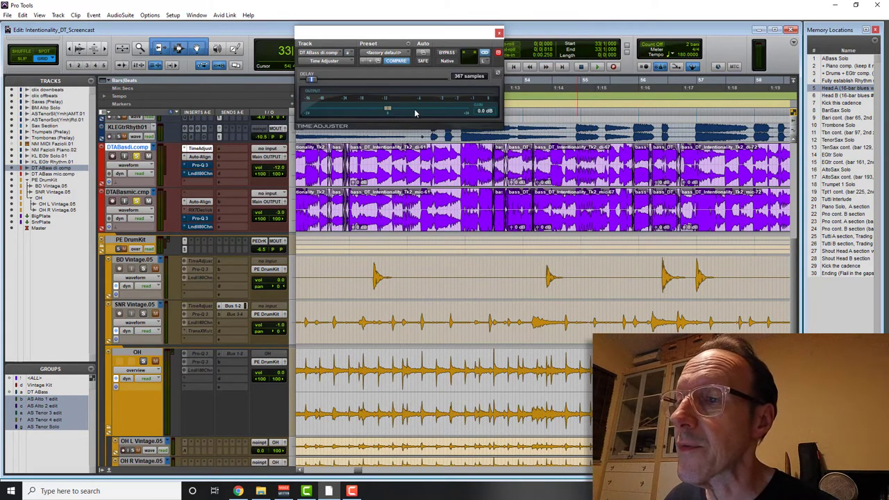
{"action": "left_click", "coordinate": [211, 158]}
{"action": "left_click", "coordinate": [200, 148]}
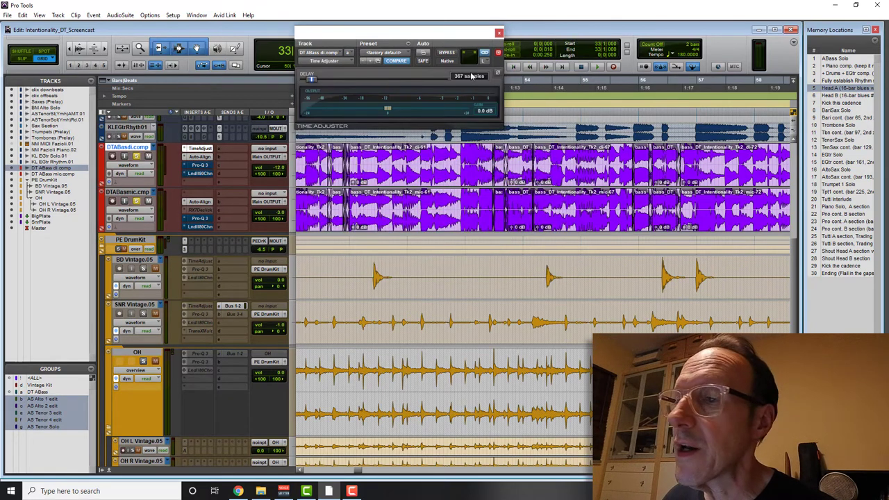
{"action": "left_click", "coordinate": [458, 76]}
{"action": "type", "text": "361"}
{"action": "key", "text": "Return"}
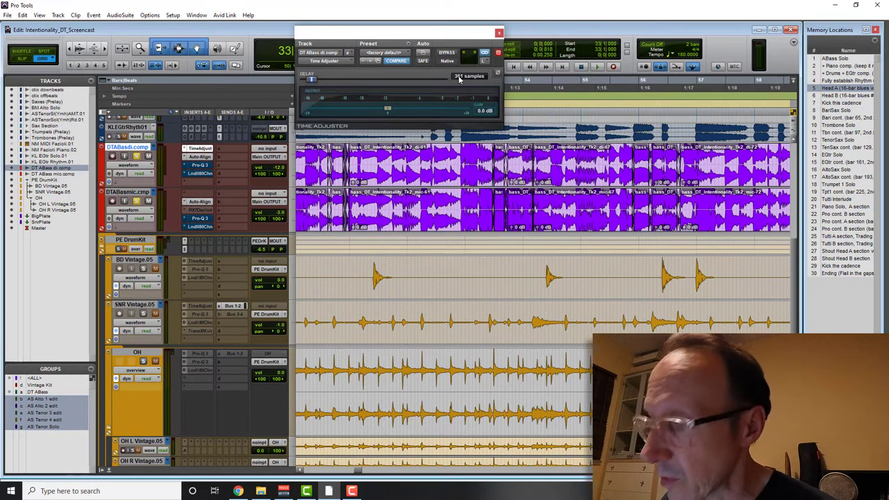
Step: Close Time Adjuster and deactivate Auto Align on both the DI and mic bass tracks
{"action": "left_click", "coordinate": [499, 33]}
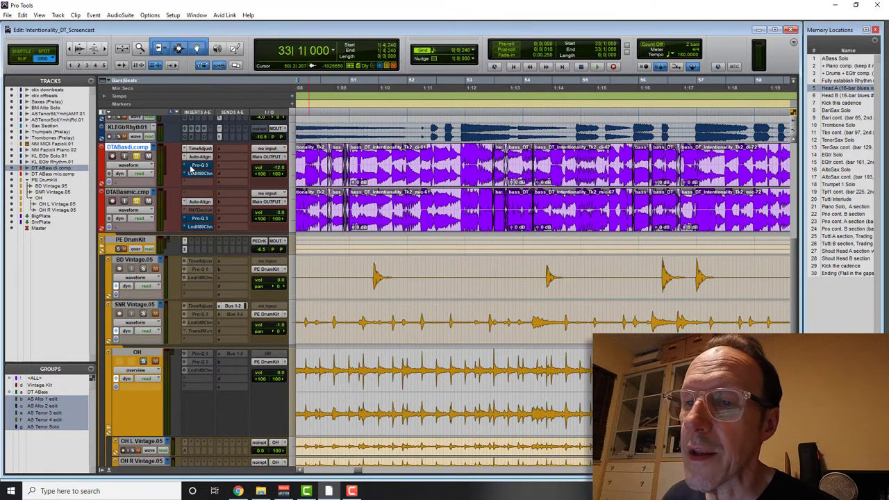
{"action": "right_click", "coordinate": [200, 160]}
{"action": "left_click", "coordinate": [215, 168]}
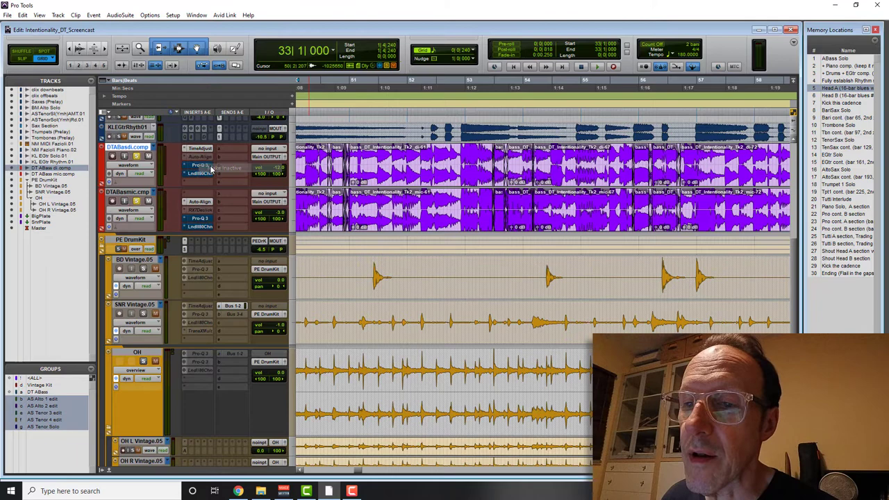
{"action": "right_click", "coordinate": [202, 203]}
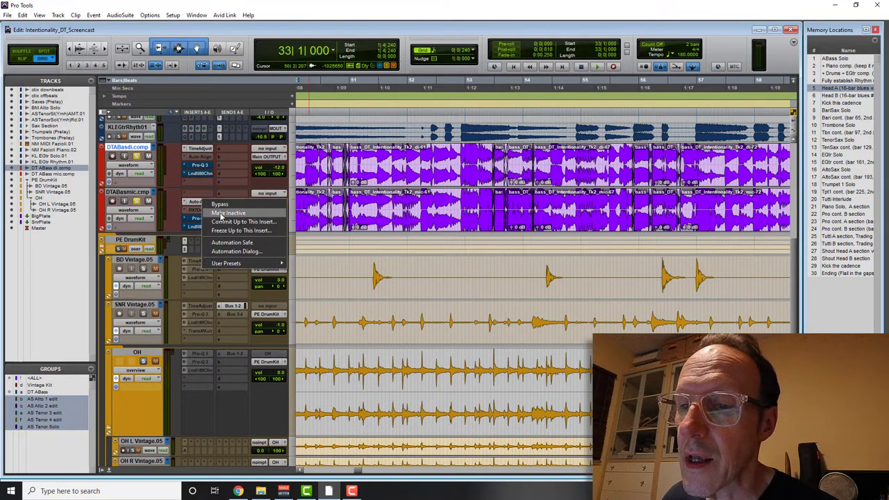
{"action": "left_click", "coordinate": [220, 216]}
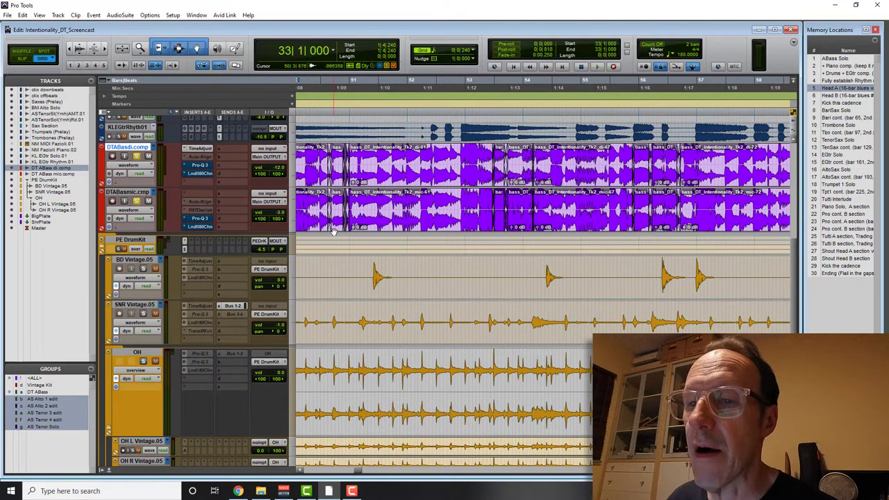
Step: Play from bar 33 comparing Time Adjuster bypassed and active, leave it on, then stop and close it
{"action": "key", "text": "space"}
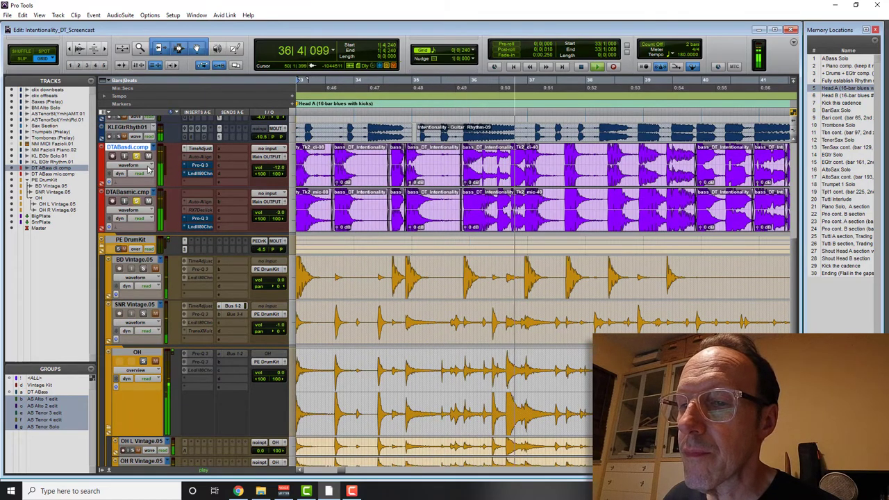
{"action": "left_click", "coordinate": [201, 149]}
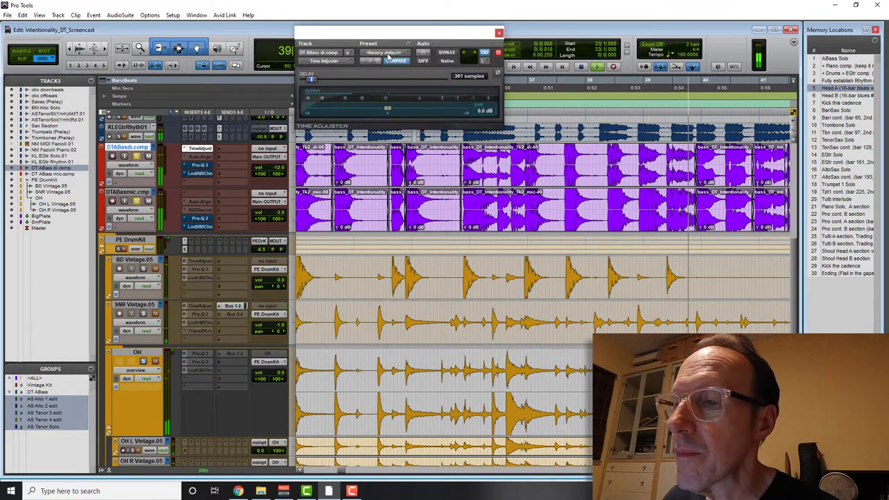
{"action": "left_click", "coordinate": [445, 54]}
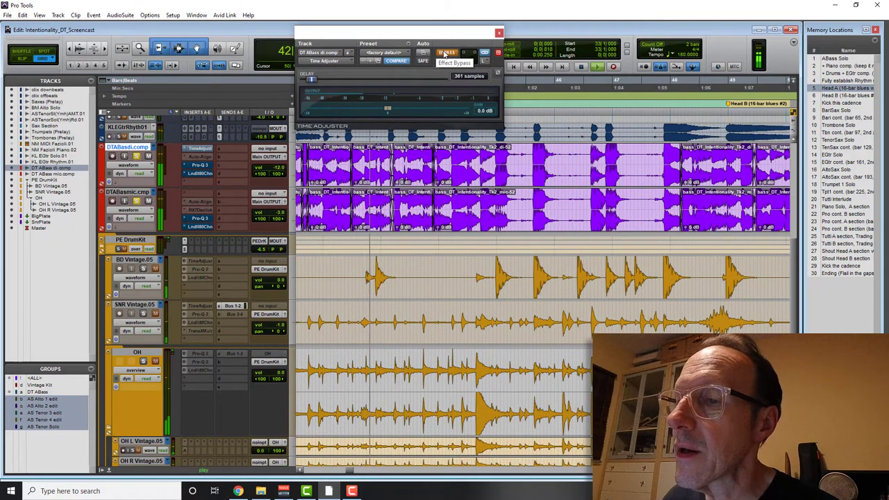
{"action": "left_click", "coordinate": [445, 55]}
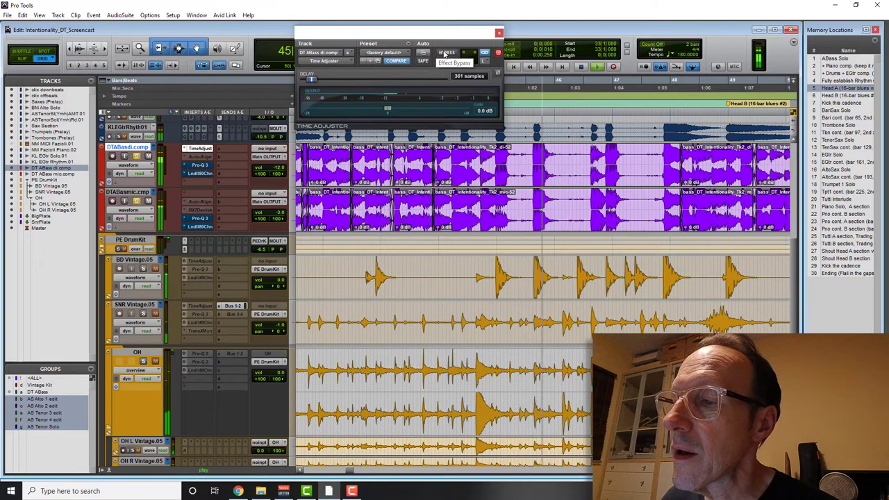
{"action": "key", "text": "space"}
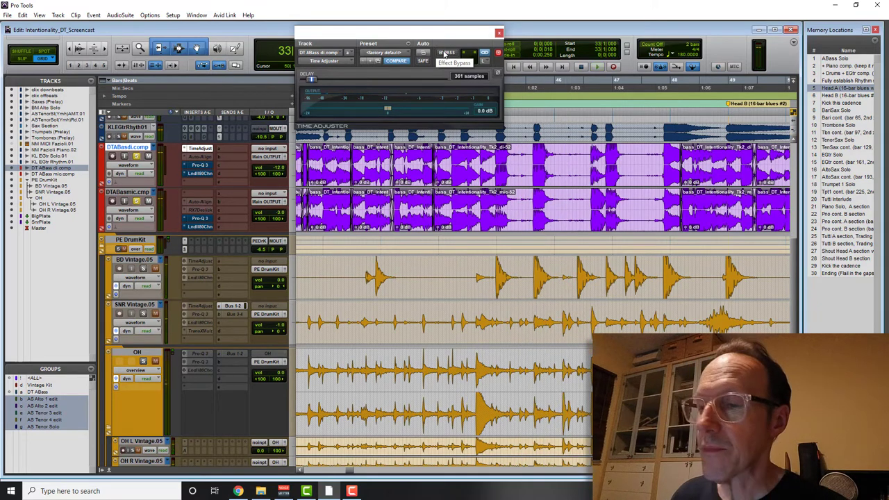
{"action": "left_click", "coordinate": [498, 34]}
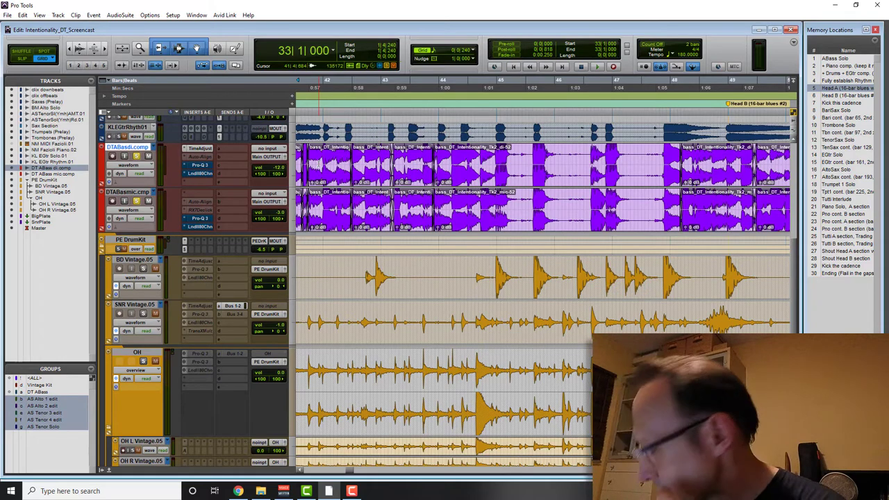
Step: Open the mic track's Pro-Q 3 and read each band, including the -12 dB cut at 1700 Hz
{"action": "left_click", "coordinate": [197, 218]}
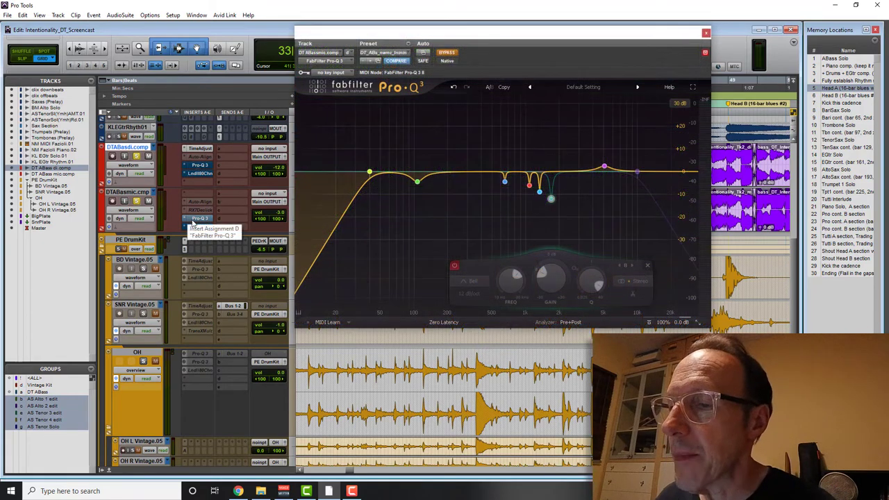
{"action": "mouse_move", "coordinate": [529, 188]}
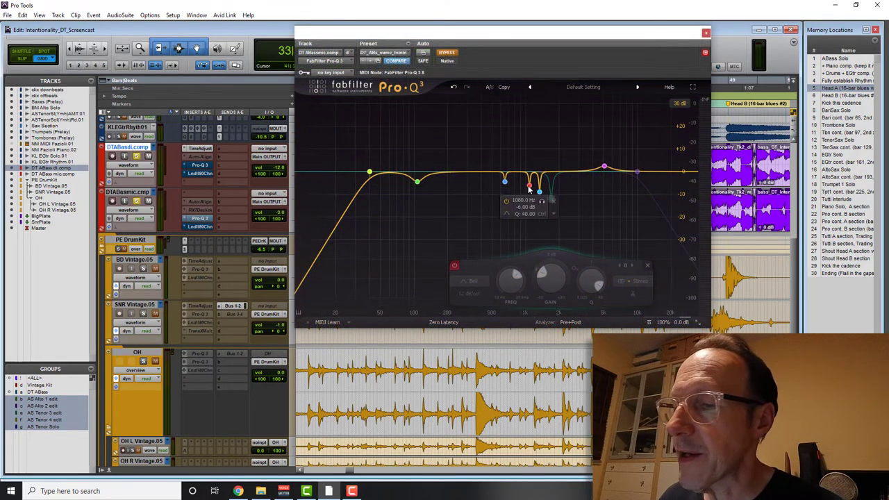
{"action": "mouse_move", "coordinate": [370, 167]}
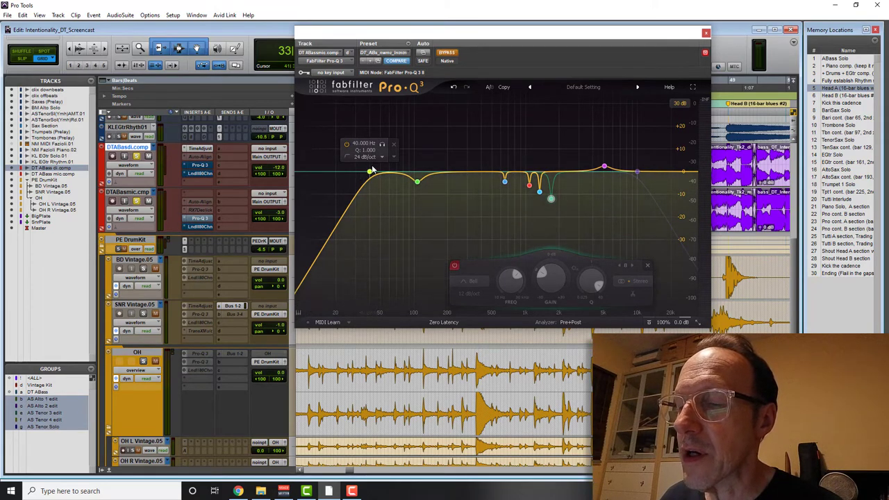
{"action": "mouse_move", "coordinate": [417, 186]}
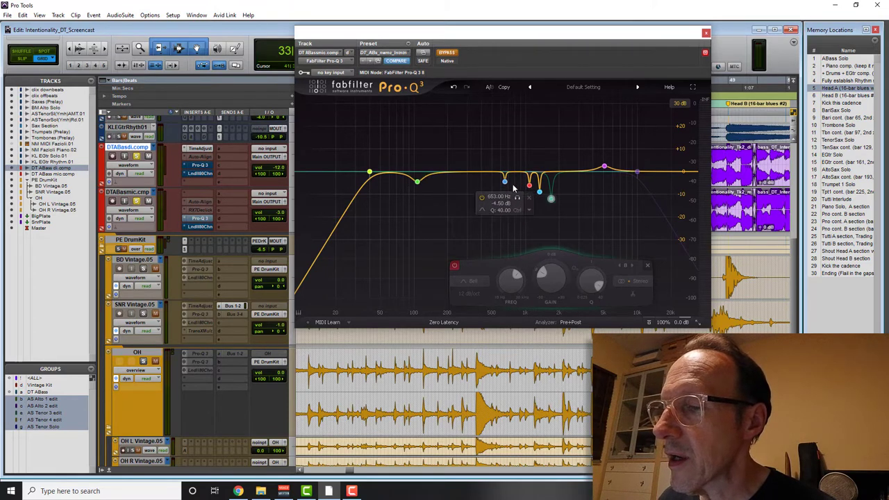
{"action": "mouse_move", "coordinate": [598, 165]}
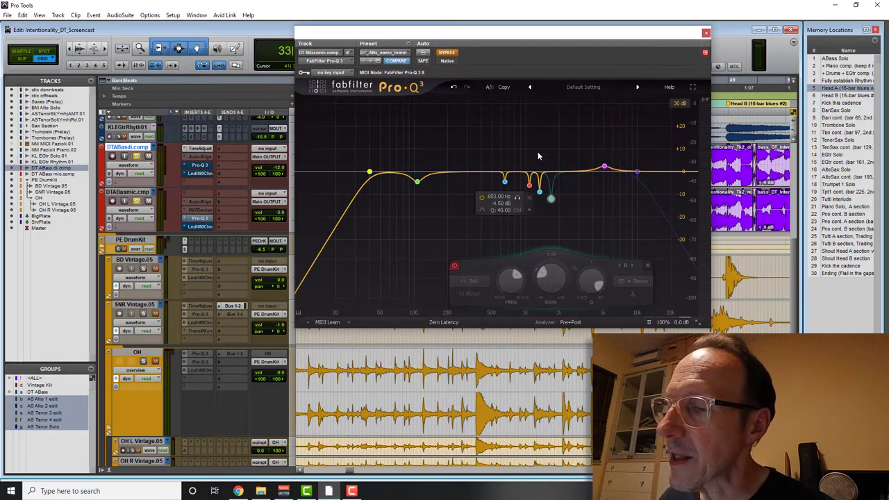
{"action": "mouse_move", "coordinate": [552, 205]}
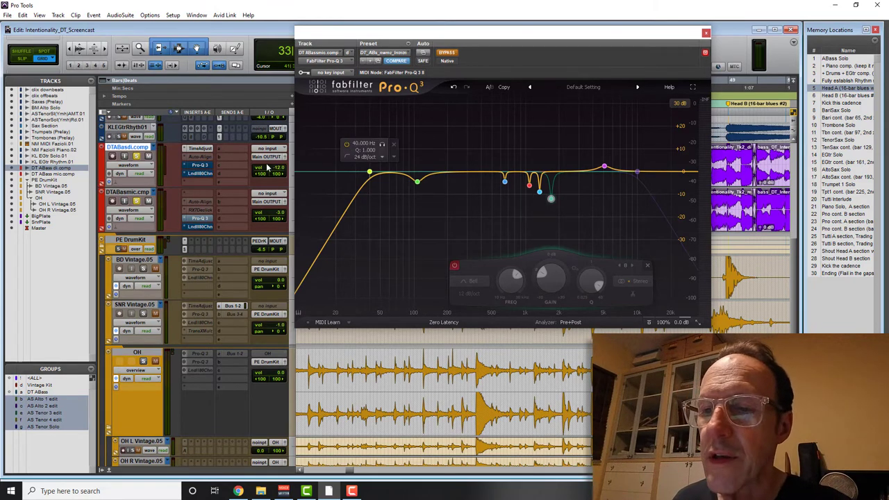
Step: Activate RX 7 De-click on the mic track and browse the Noise Reduction plug-in list
{"action": "right_click", "coordinate": [201, 210]}
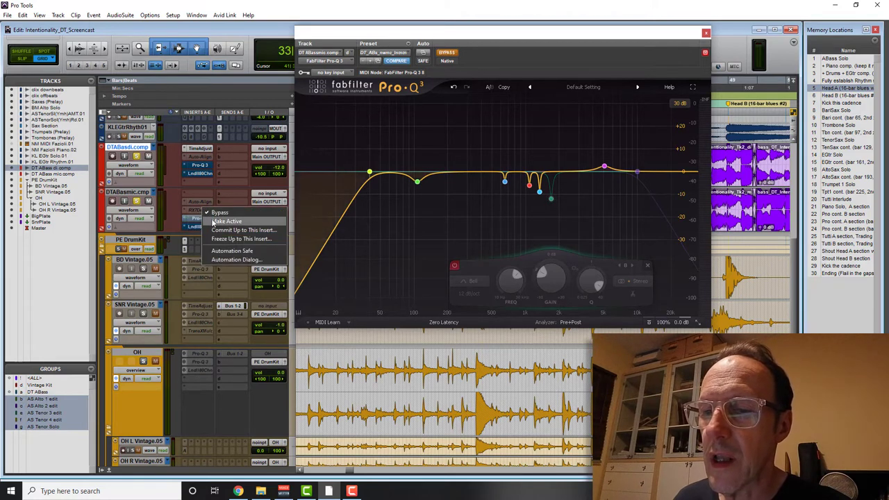
{"action": "left_click", "coordinate": [215, 215]}
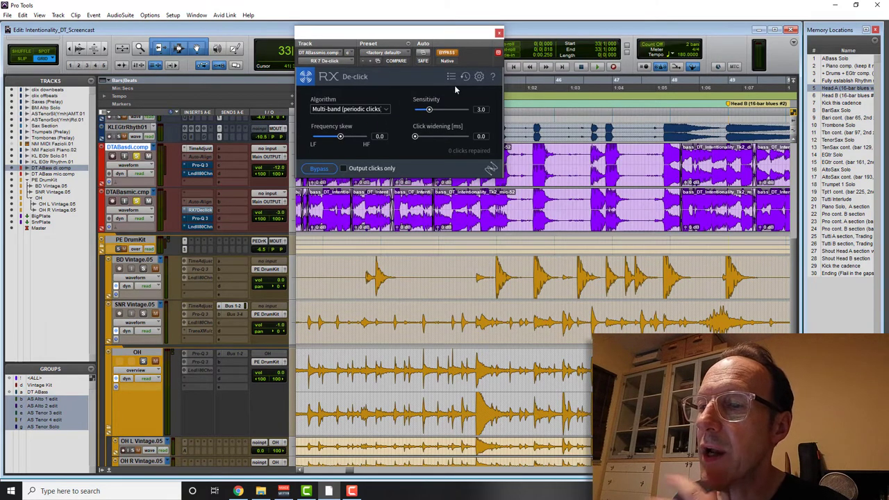
{"action": "left_click", "coordinate": [499, 33]}
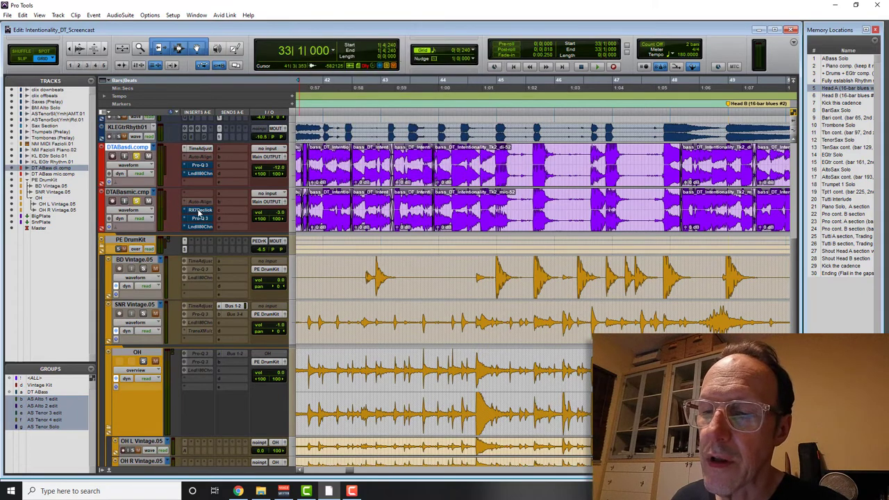
{"action": "left_click", "coordinate": [200, 210]}
{"action": "left_click", "coordinate": [346, 61]}
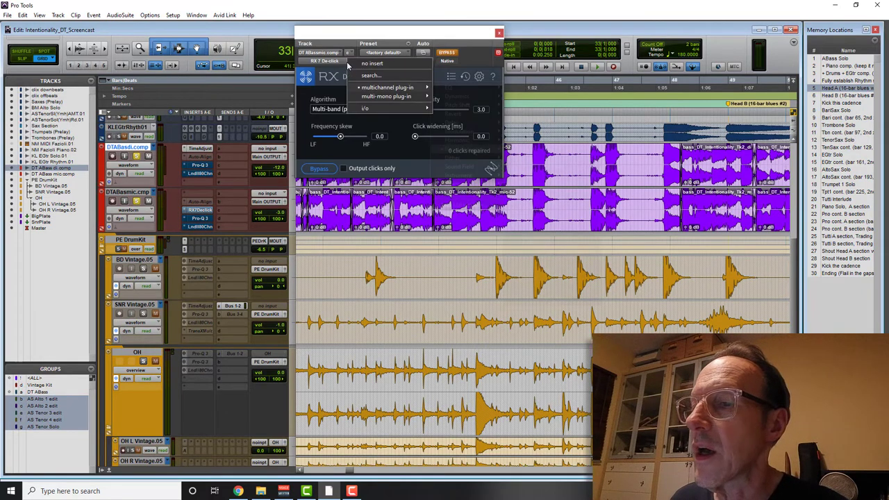
{"action": "mouse_move", "coordinate": [389, 88]}
{"action": "mouse_move", "coordinate": [474, 149]}
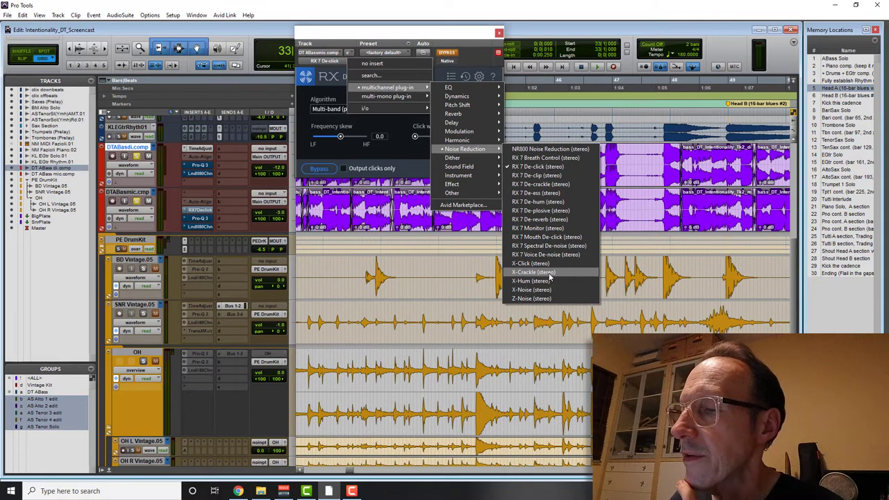
{"action": "left_click", "coordinate": [538, 167]}
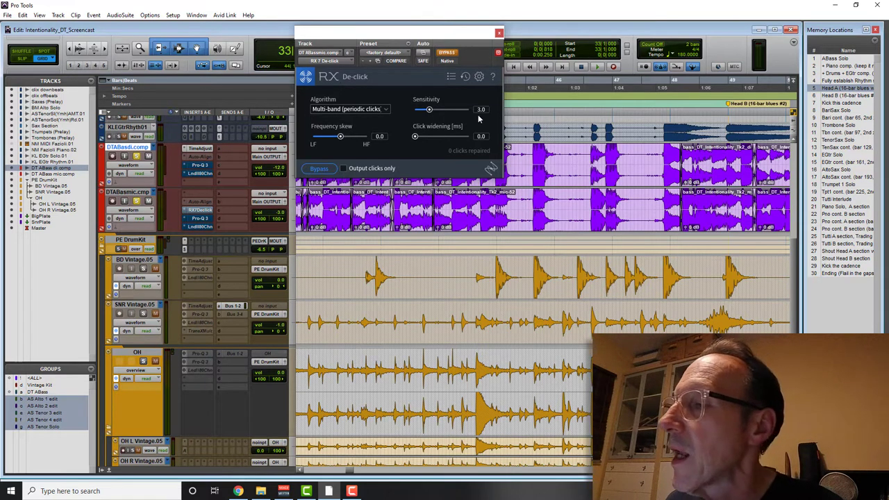
Step: Close the RX De-click window and make the insert inactive again
{"action": "left_click", "coordinate": [498, 34]}
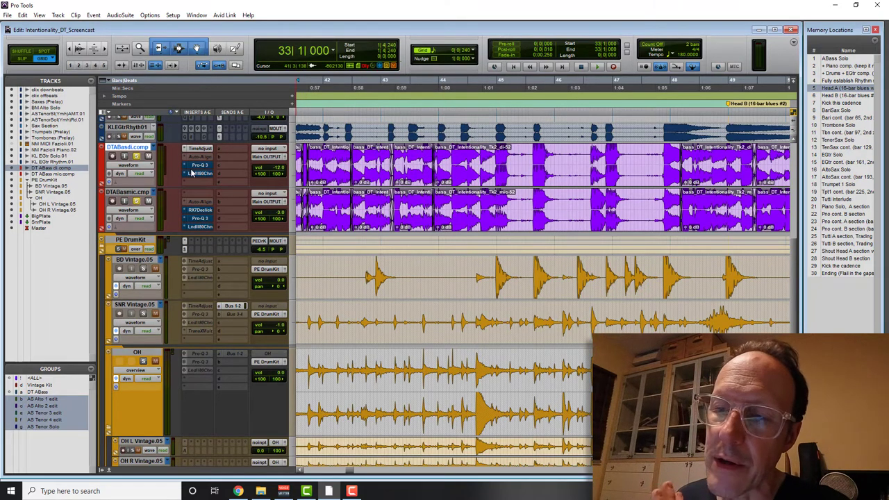
{"action": "right_click", "coordinate": [207, 209]}
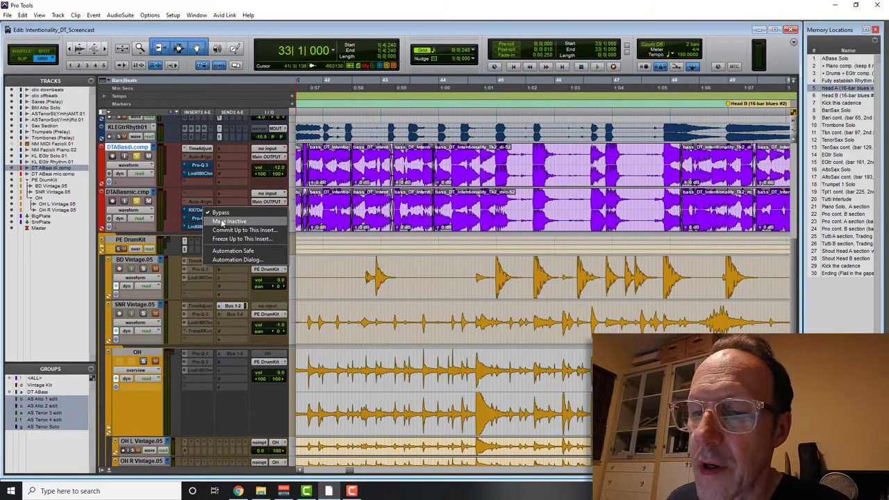
{"action": "left_click", "coordinate": [229, 220]}
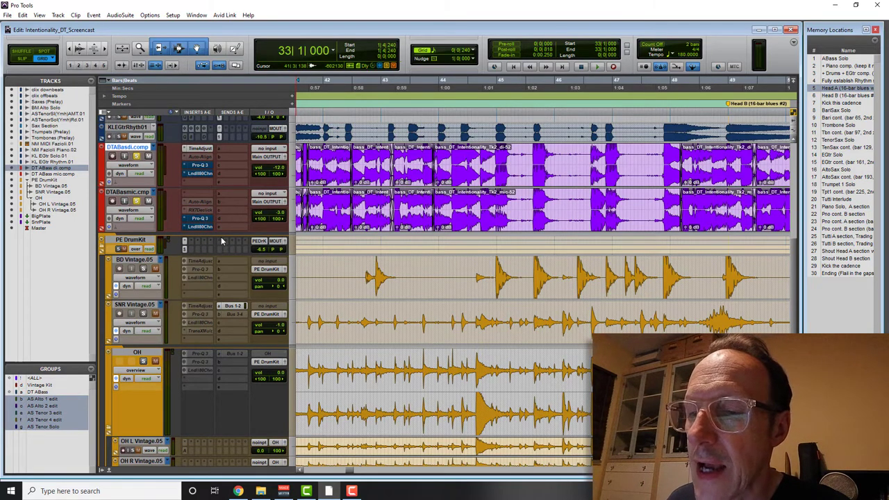
Step: Reopen the mic track's Pro-Q 3 and inspect its bands, including the 40 Hz 24 dB/oct low cut
{"action": "left_click", "coordinate": [203, 220]}
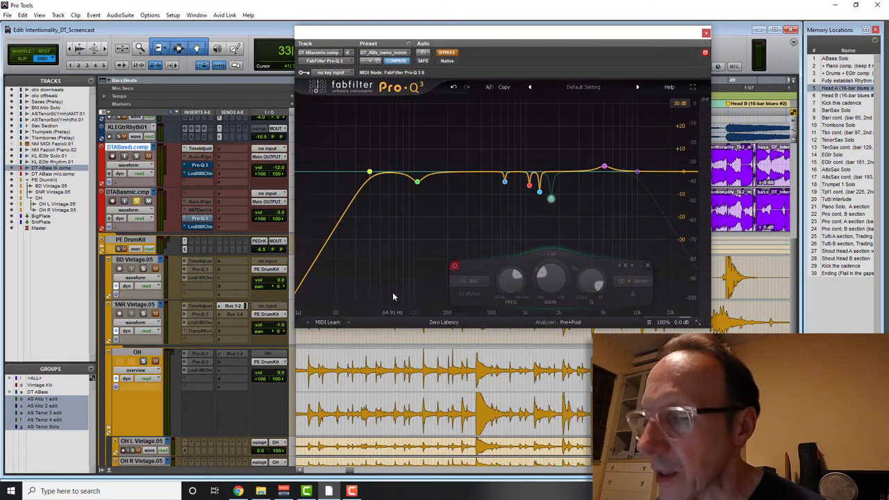
{"action": "mouse_move", "coordinate": [390, 279]}
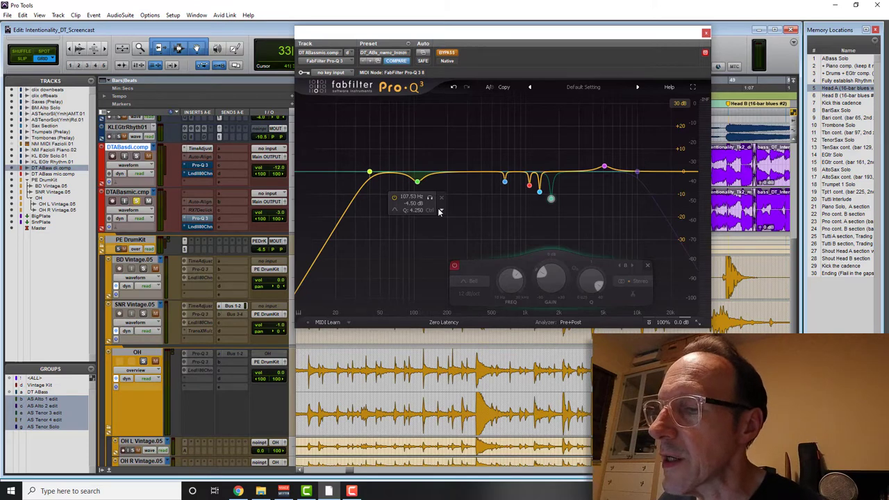
{"action": "mouse_move", "coordinate": [476, 169]}
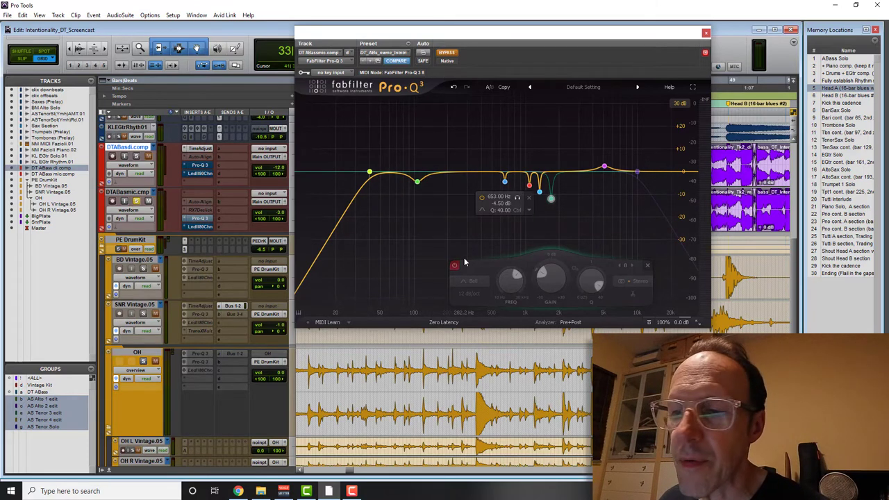
{"action": "mouse_move", "coordinate": [528, 170]}
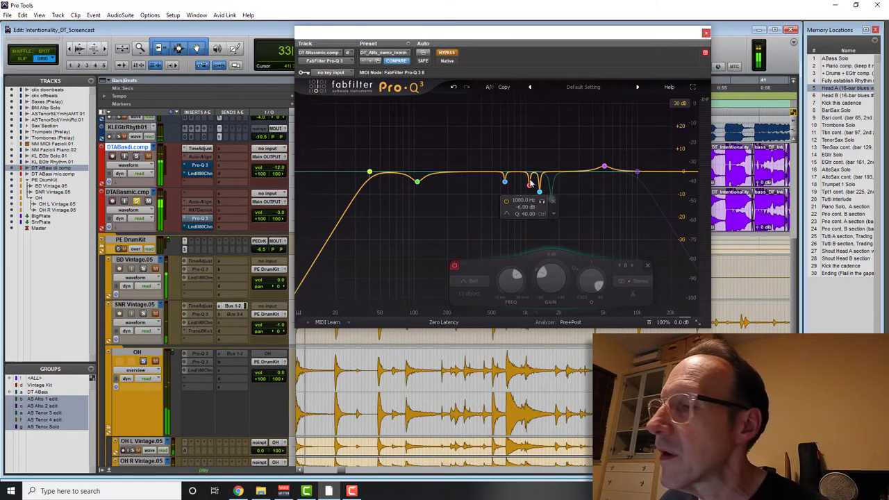
{"action": "mouse_move", "coordinate": [515, 143]}
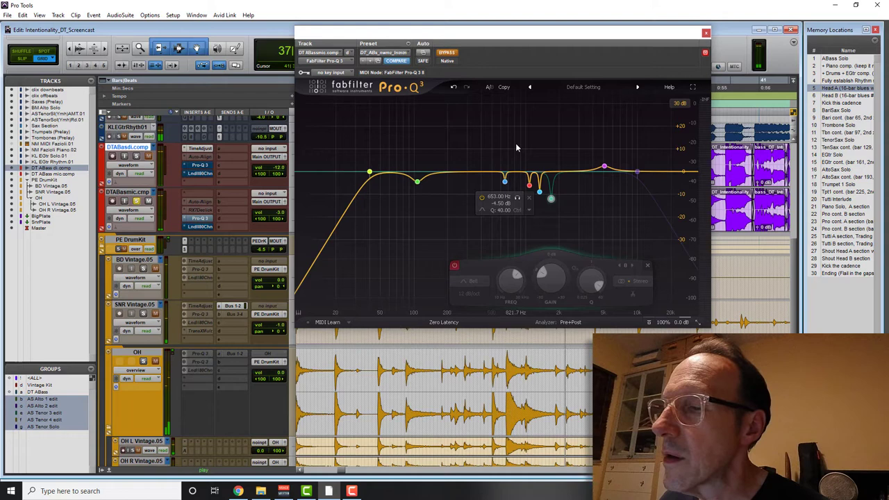
Step: Switch Pro-Q 3 back on, compare it bypassed, leave it active and stop playback
{"action": "left_click", "coordinate": [448, 53]}
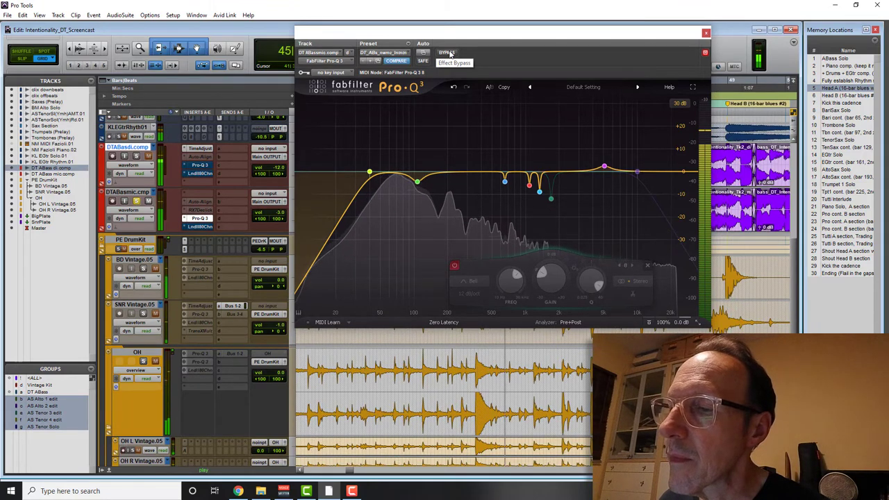
{"action": "left_click", "coordinate": [449, 53]}
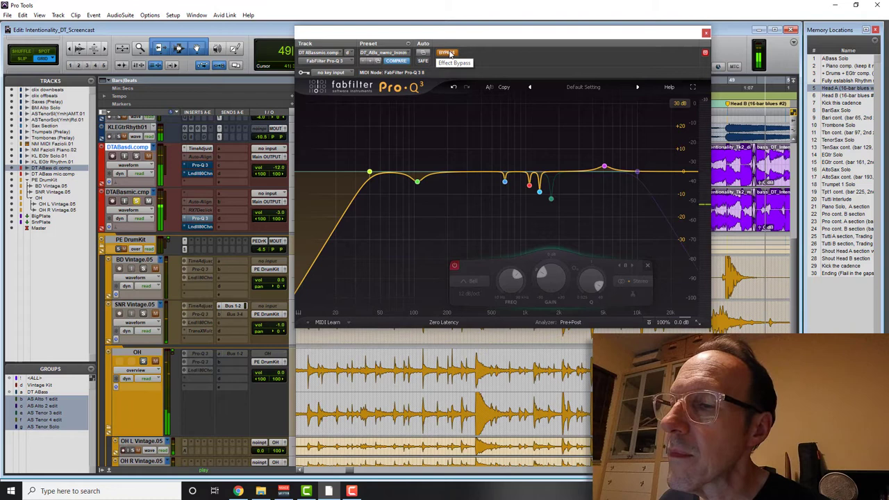
{"action": "left_click", "coordinate": [449, 54]}
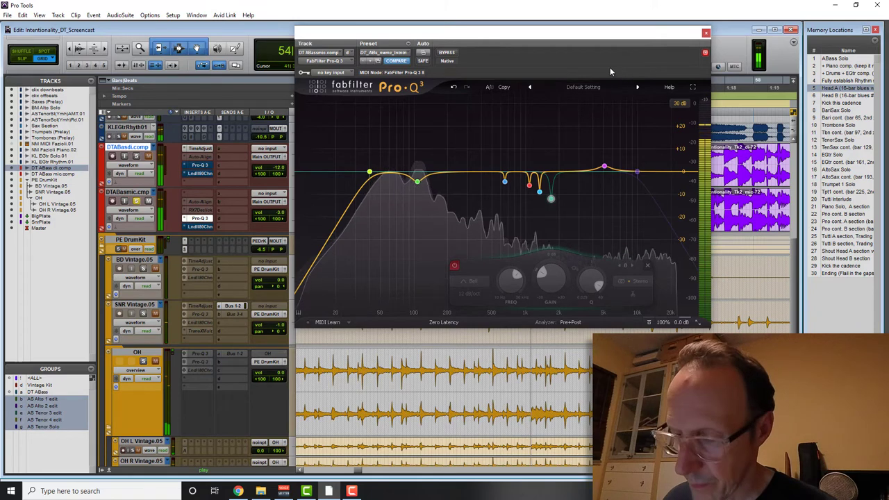
{"action": "key", "text": "space"}
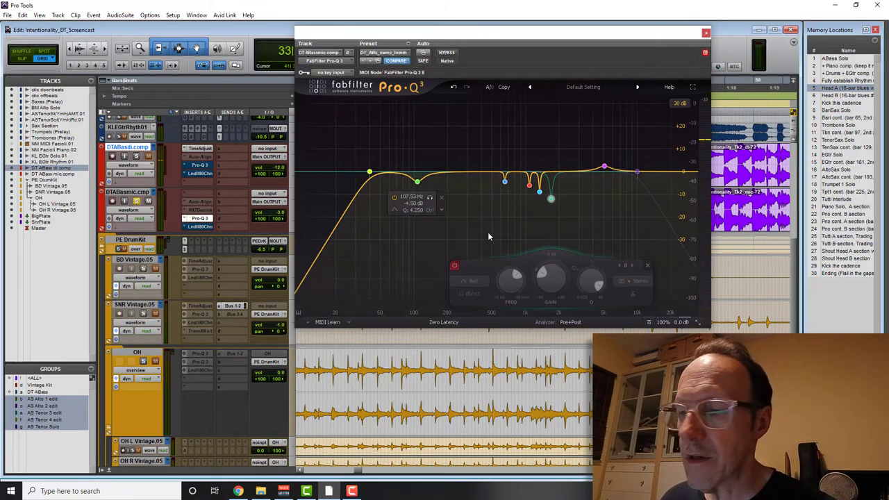
{"action": "mouse_move", "coordinate": [362, 175]}
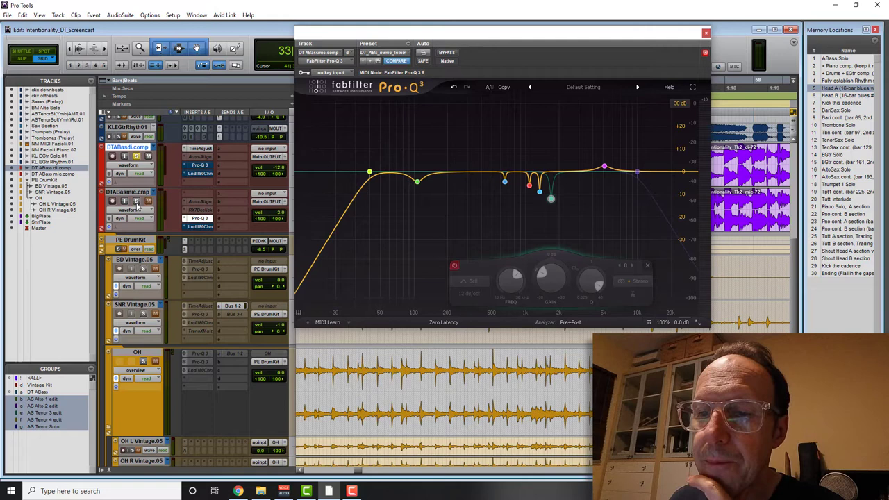
Step: Show the DTABasdi.comp track's Pro-Q 3, with its high cut near 2915 Hz at 24 dB/oct
{"action": "left_click", "coordinate": [206, 168]}
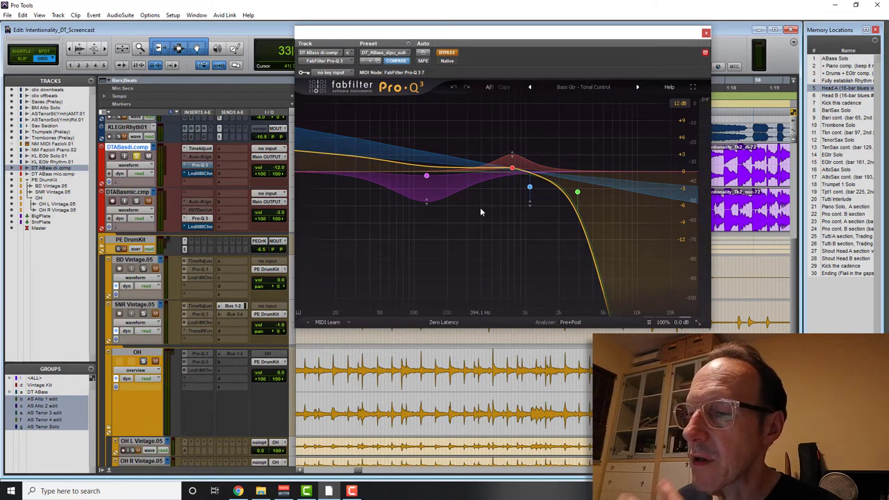
{"action": "mouse_move", "coordinate": [452, 225]}
{"action": "mouse_move", "coordinate": [580, 207]}
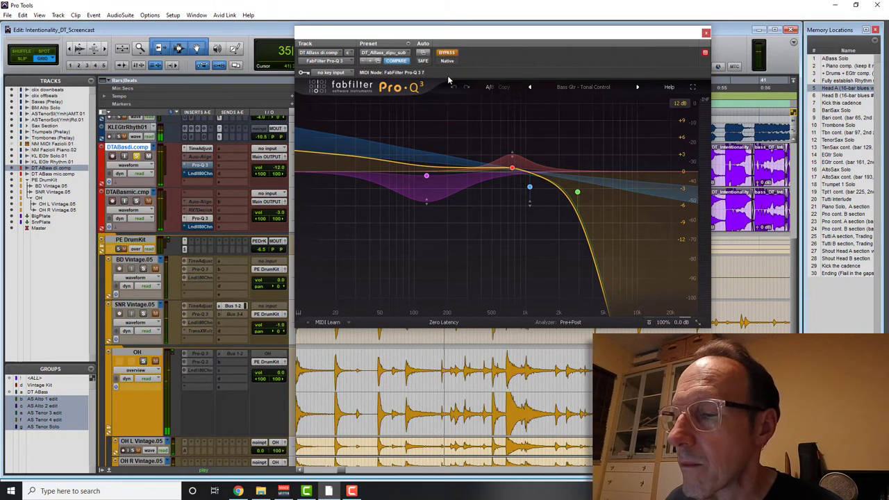
Step: A/B the DI track's Pro-Q 3 with its bypass, leaving the EQ active
{"action": "left_click", "coordinate": [448, 53]}
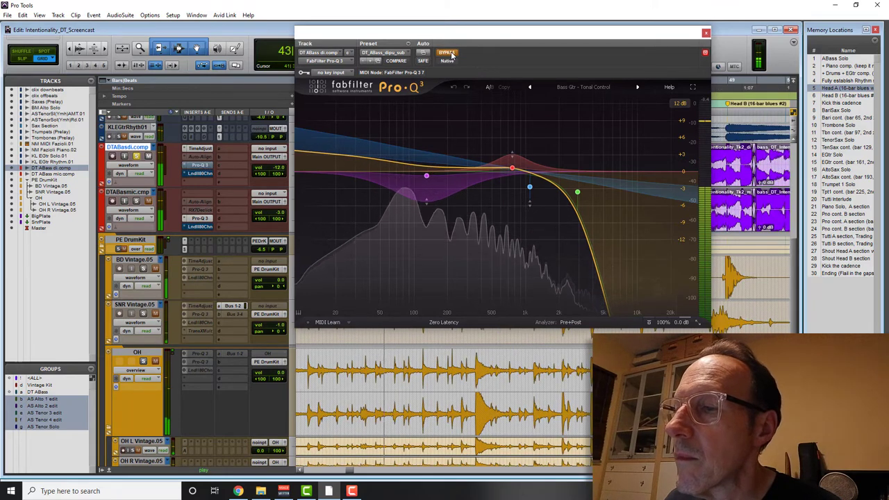
{"action": "left_click", "coordinate": [448, 54]}
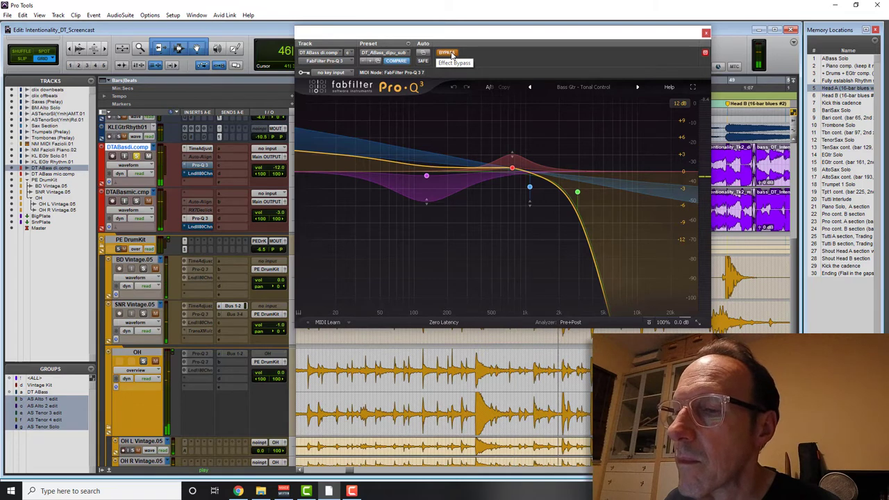
{"action": "left_click", "coordinate": [448, 54]}
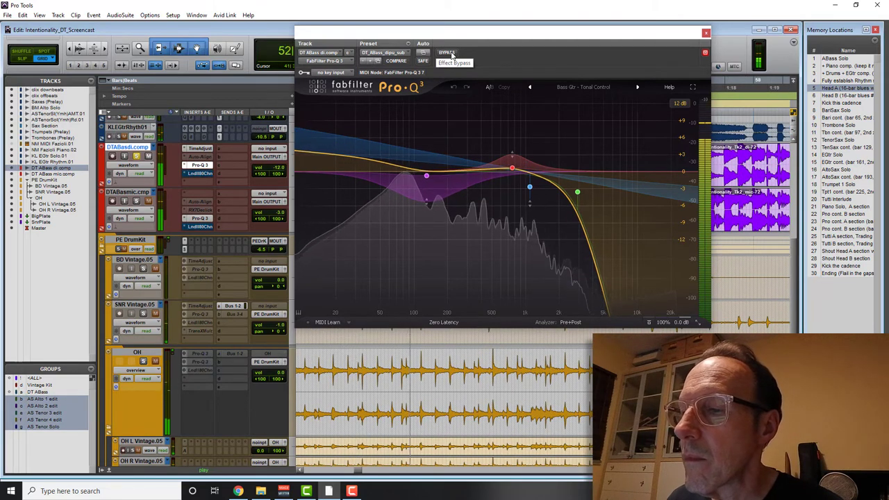
Step: Stop playback, restart it, then stop it again back at bar 33
{"action": "key", "text": "space"}
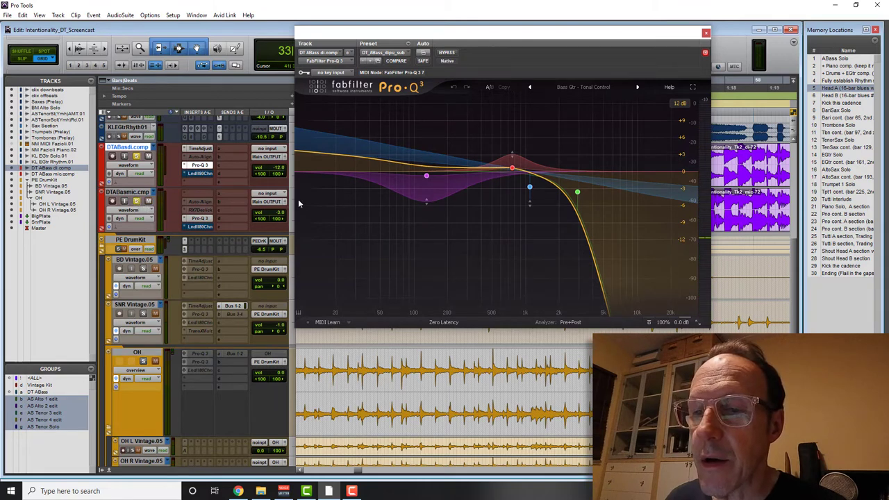
{"action": "key", "text": "space"}
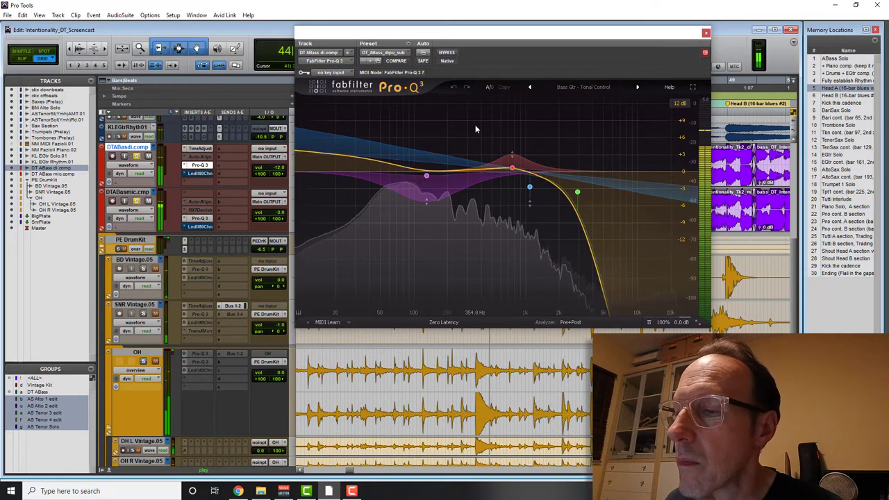
{"action": "key", "text": "space"}
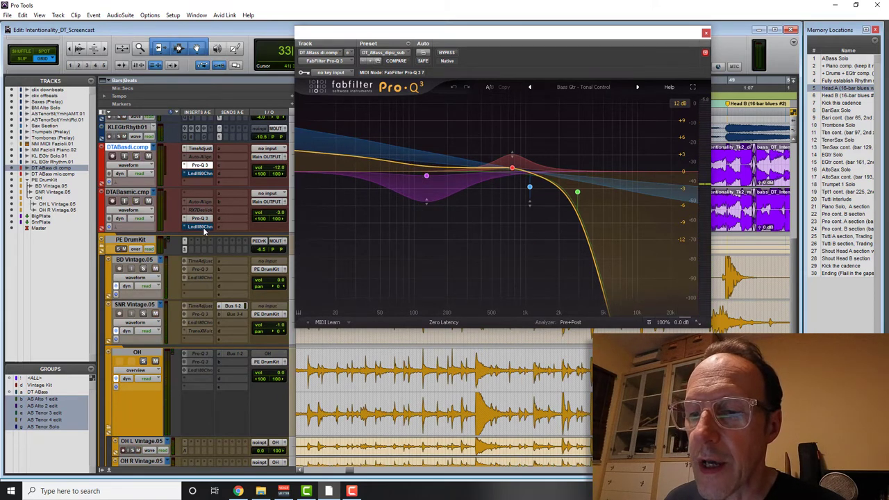
Step: Show the DTABasmic.comp track's Lindell 80 Channel strip with the DT_ABass_newmic preset
{"action": "left_click", "coordinate": [203, 227]}
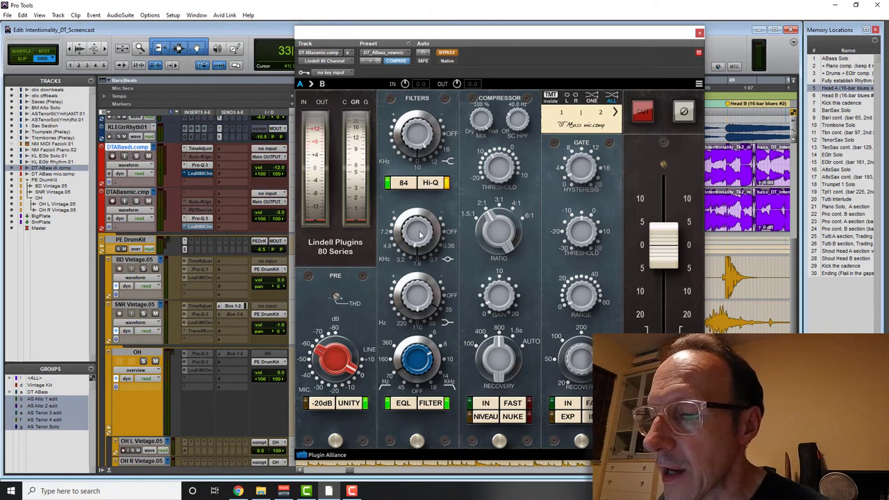
{"action": "mouse_move", "coordinate": [418, 234]}
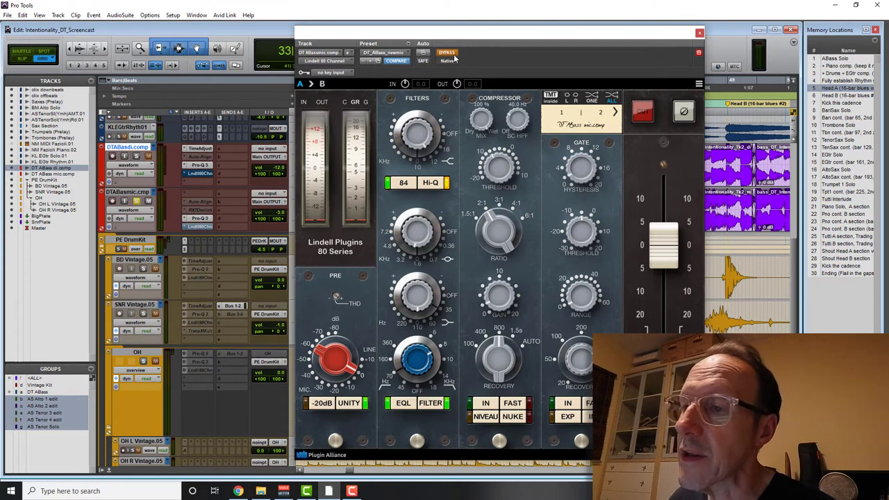
Step: Start playback and A/B the mic track's Lindell strip, ending with it in circuit
{"action": "key", "text": "space"}
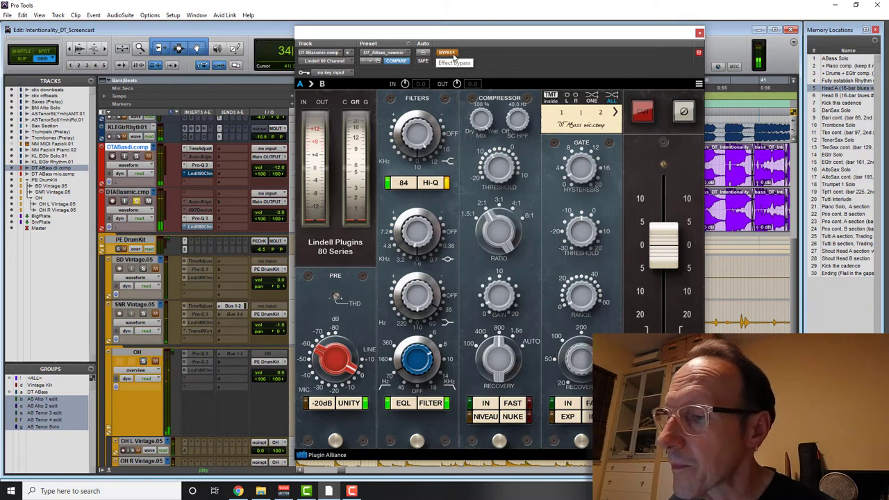
{"action": "left_click", "coordinate": [447, 53]}
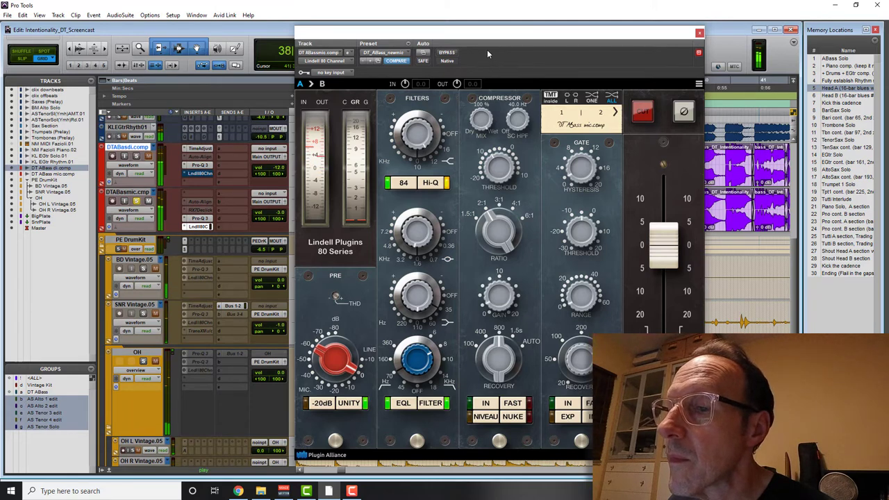
{"action": "left_click", "coordinate": [448, 53]}
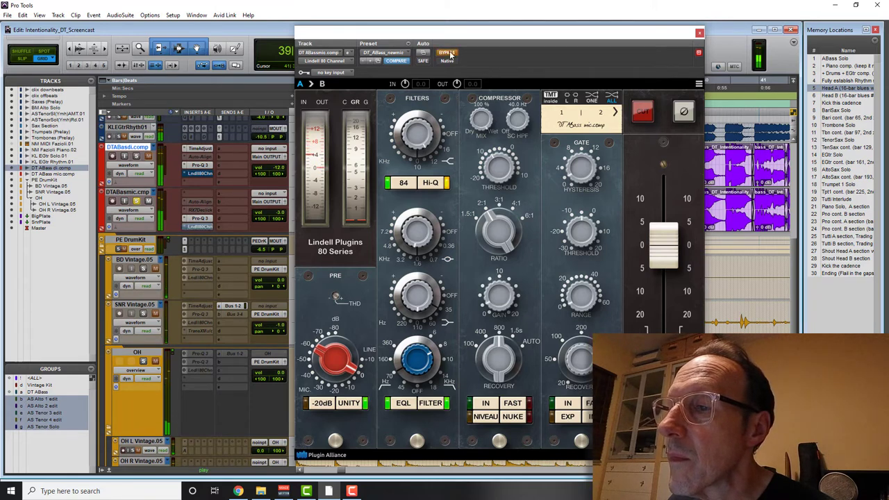
{"action": "left_click", "coordinate": [448, 53]}
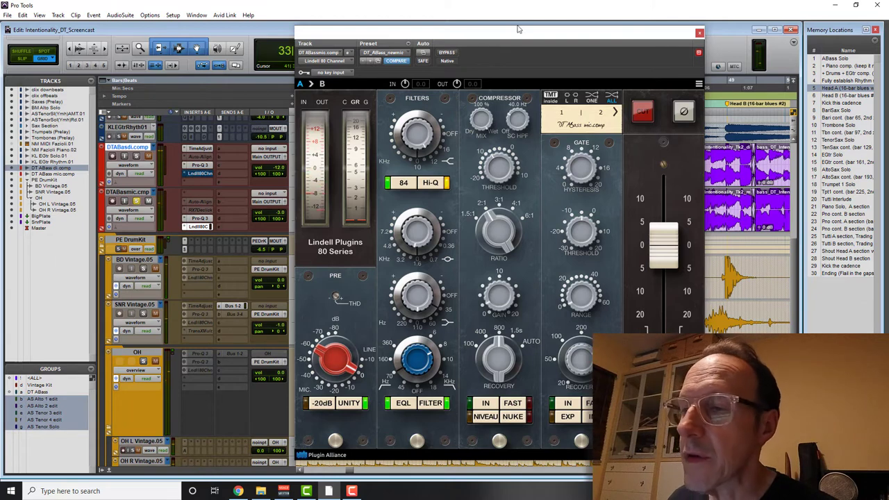
Step: Show the Lindell 80 Channel window from the DTABasdi.comp track's Lndl80Chn insert
{"action": "left_click", "coordinate": [205, 174]}
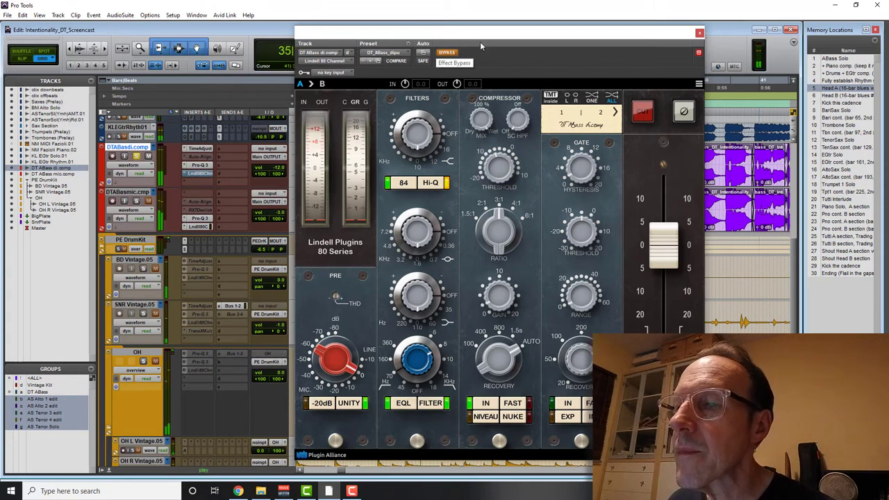
Step: A/B the DI track's Lindell strip, leave it active, close its window and stop at bar 33
{"action": "left_click", "coordinate": [445, 52]}
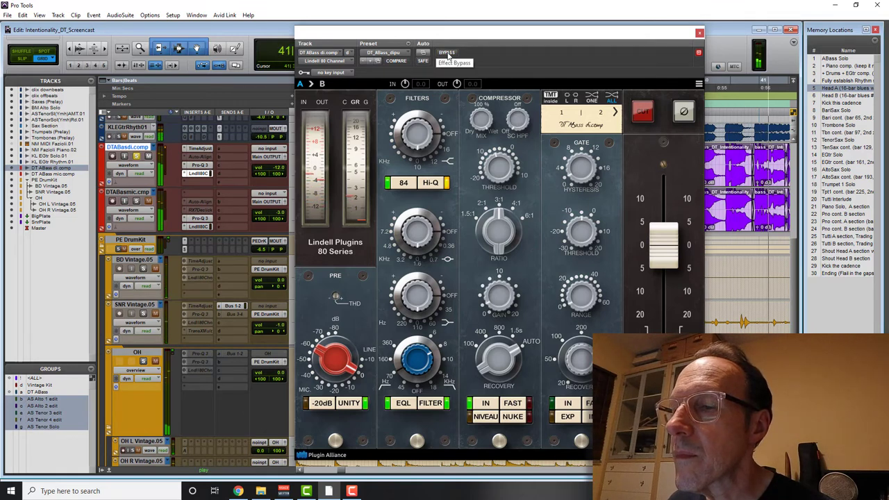
{"action": "left_click", "coordinate": [446, 53]}
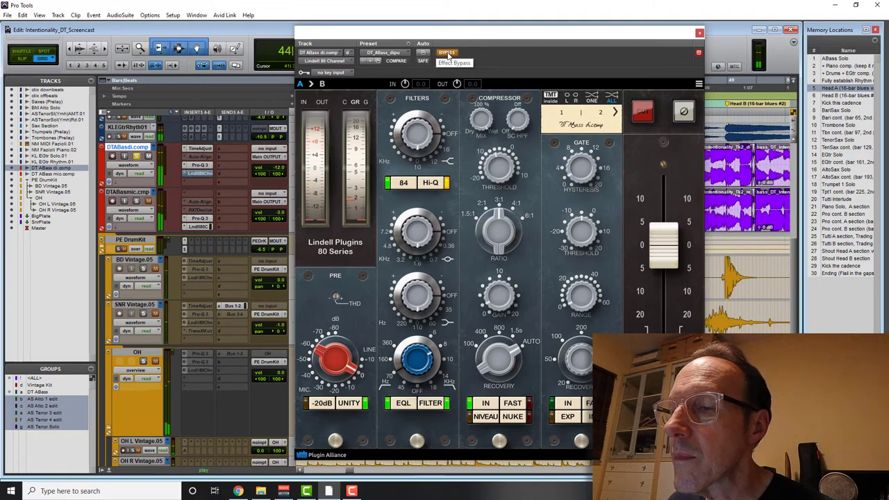
{"action": "left_click", "coordinate": [447, 53]}
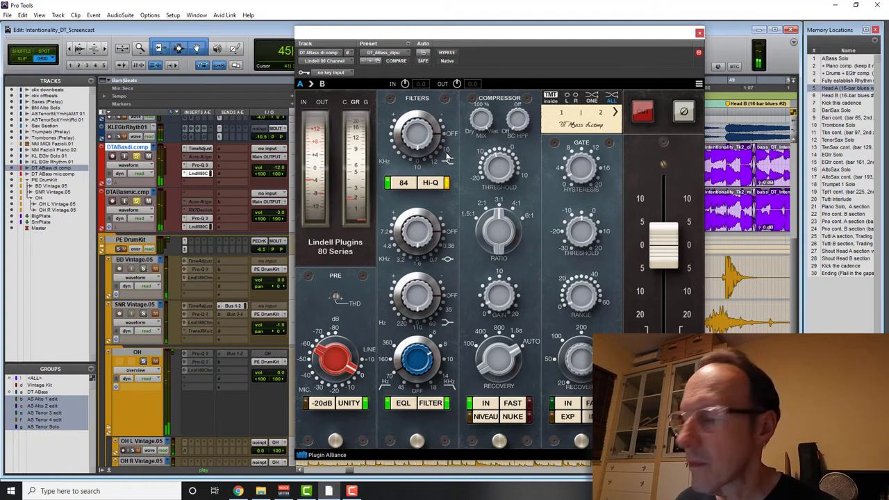
{"action": "left_click", "coordinate": [699, 32]}
{"action": "key", "text": "space"}
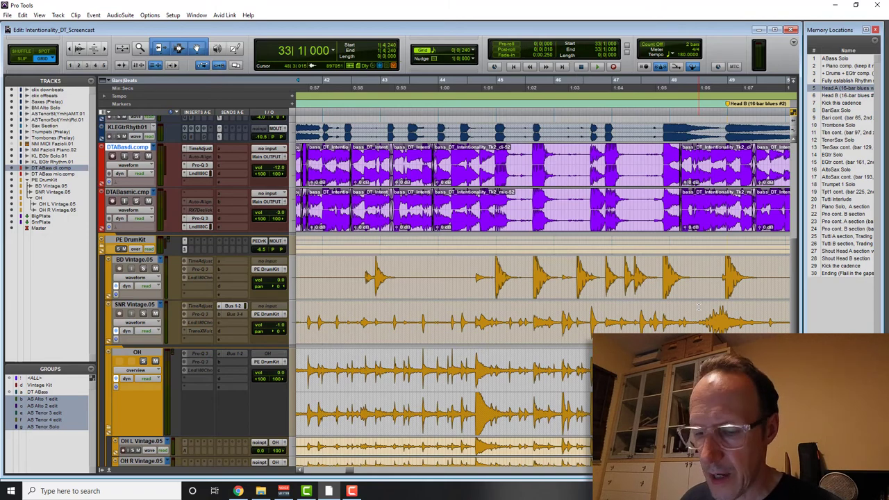
Step: Play the full mix from bar 33 through the Head A 16-bar blues section
{"action": "key", "text": "space"}
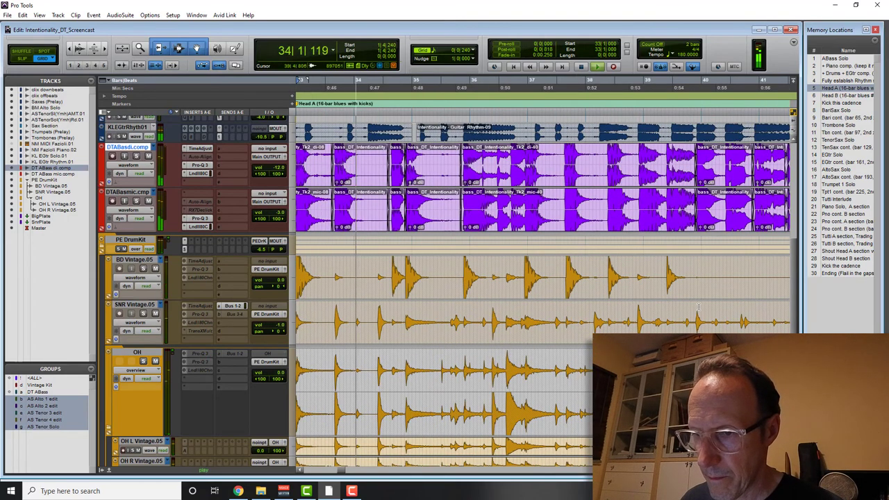